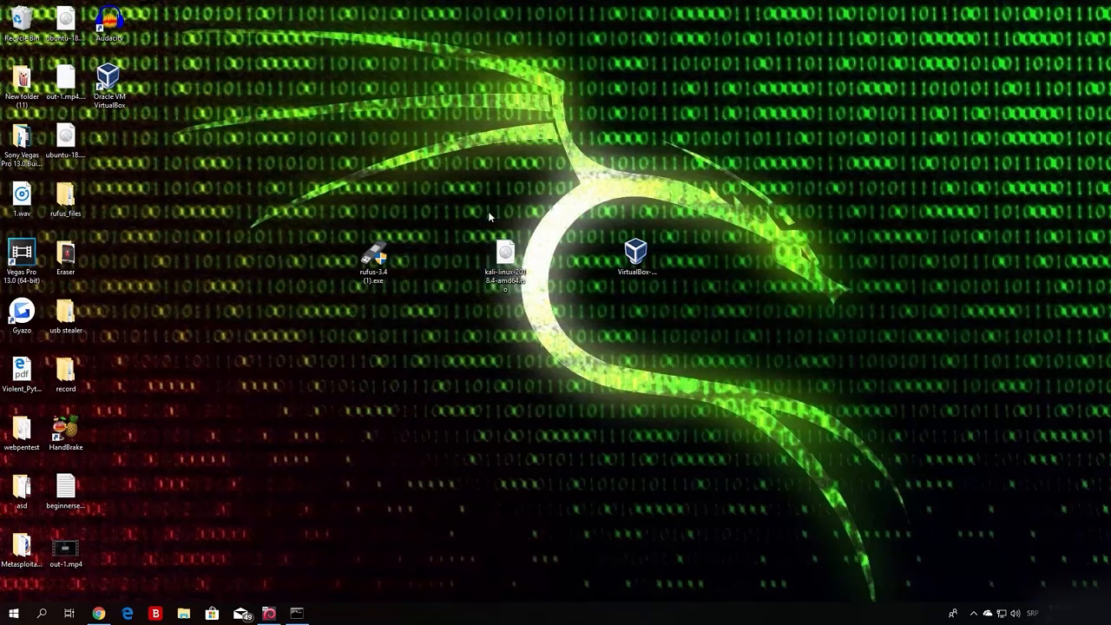
{"action": "left_click_drag", "start_coordinate": [559, 347], "coordinate": [448, 179]}
{"action": "mouse_move", "coordinate": [373, 256]}
{"action": "left_mouse_down"}
{"action": "mouse_move", "coordinate": [420, 256]}
{"action": "mouse_move", "coordinate": [375, 258]}
{"action": "left_mouse_up"}
{"action": "left_click_drag", "start_coordinate": [538, 336], "coordinate": [210, 201]}
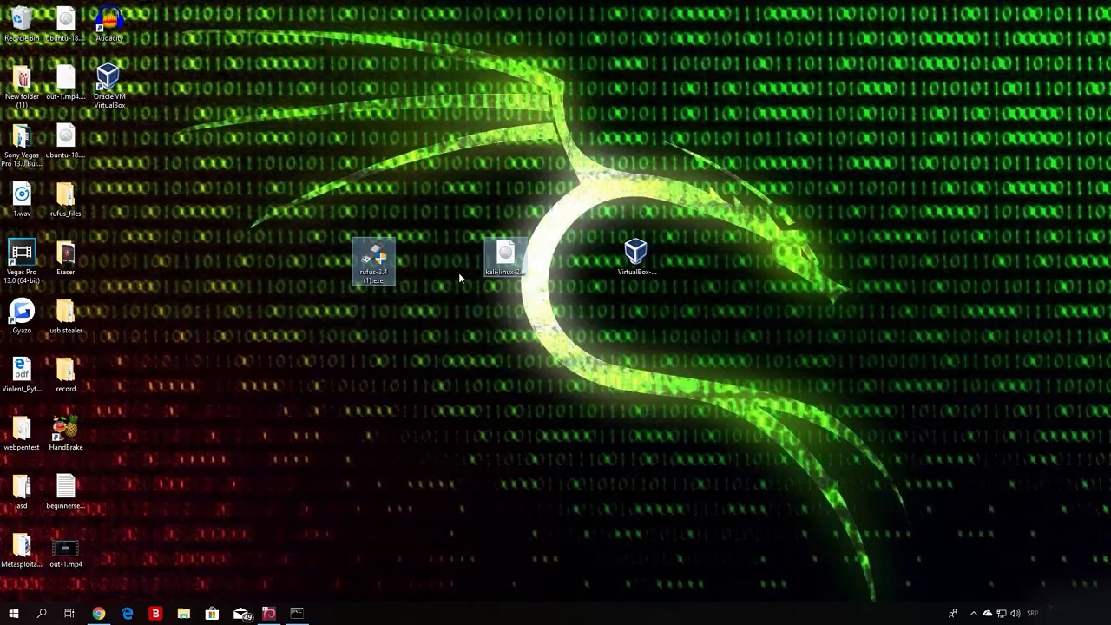
{"action": "left_click_drag", "start_coordinate": [555, 328], "coordinate": [473, 207]}
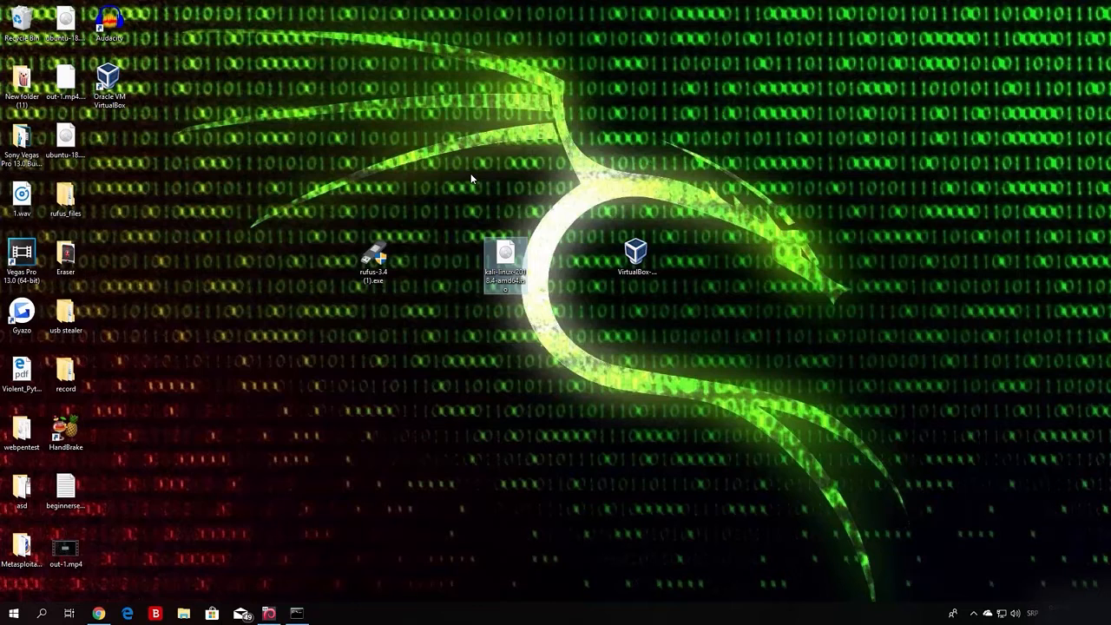
{"action": "left_click_drag", "start_coordinate": [402, 330], "coordinate": [327, 185]}
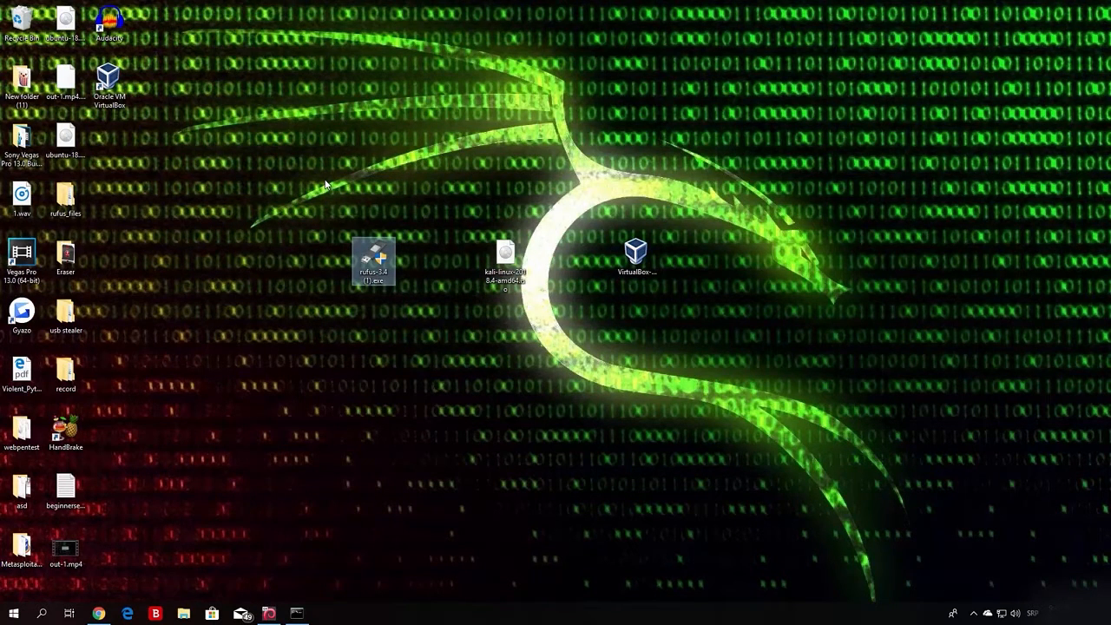
- Switch to Chrome and check the Rufus 3.4 download entry and its file size on rufus.ie, then return to the desktop
{"action": "left_click", "coordinate": [98, 614]}
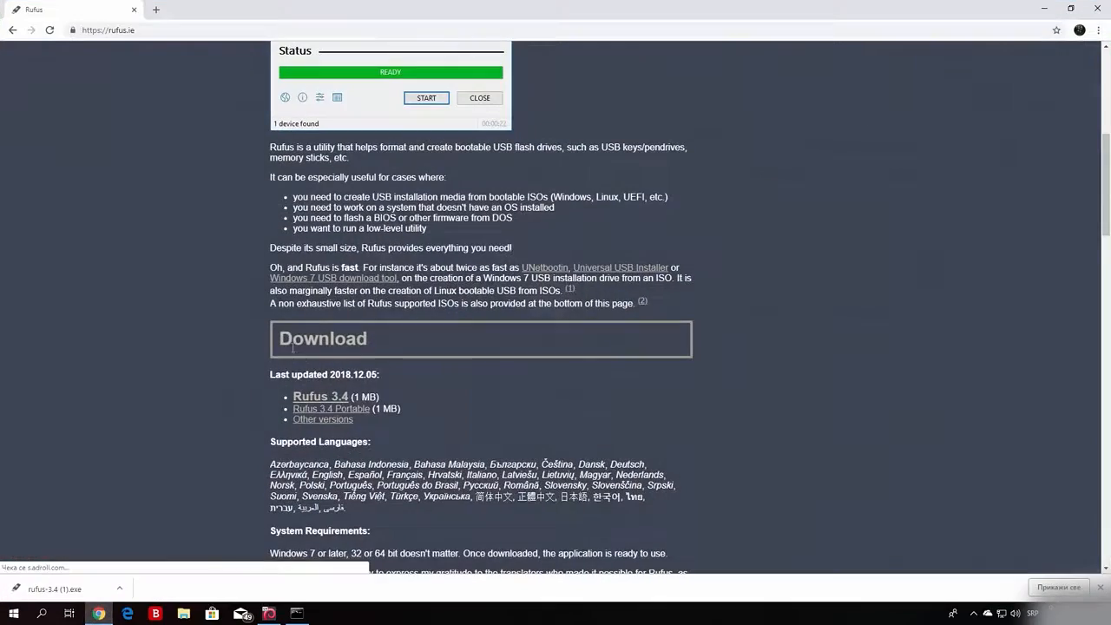
{"action": "left_click_drag", "start_coordinate": [1107, 208], "coordinate": [1108, 245]}
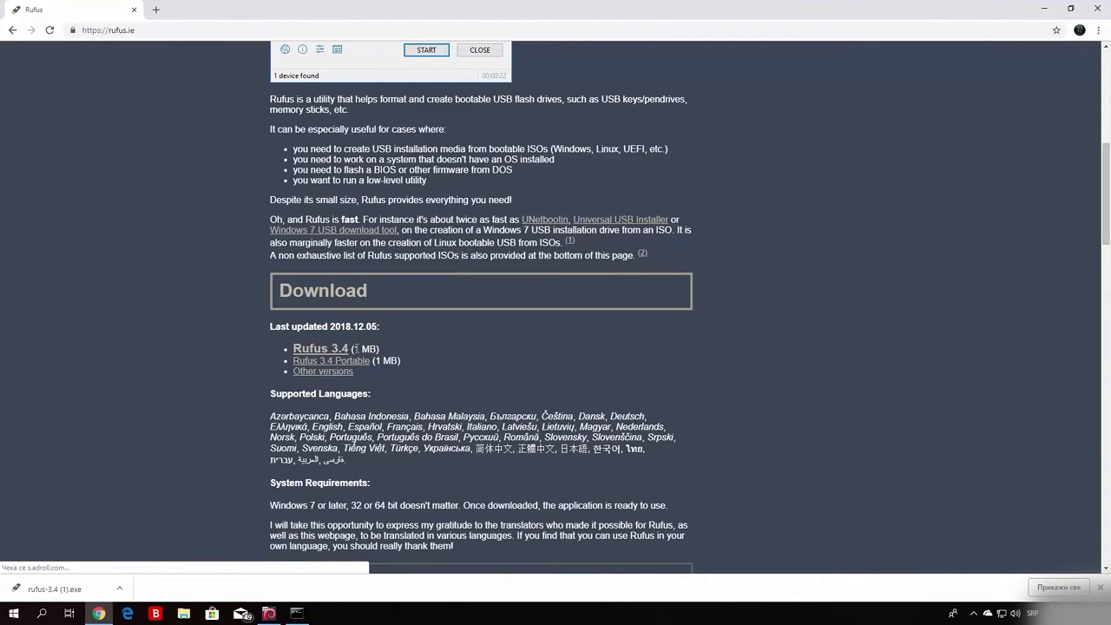
{"action": "left_click_drag", "start_coordinate": [354, 348], "coordinate": [376, 348]}
{"action": "left_click", "coordinate": [1044, 9]}
- Launch rufus-3.4 (1).exe from the desktop, allow it to make changes to the device, and move its window clear of the desktop files
{"action": "double_click", "coordinate": [358, 249]}
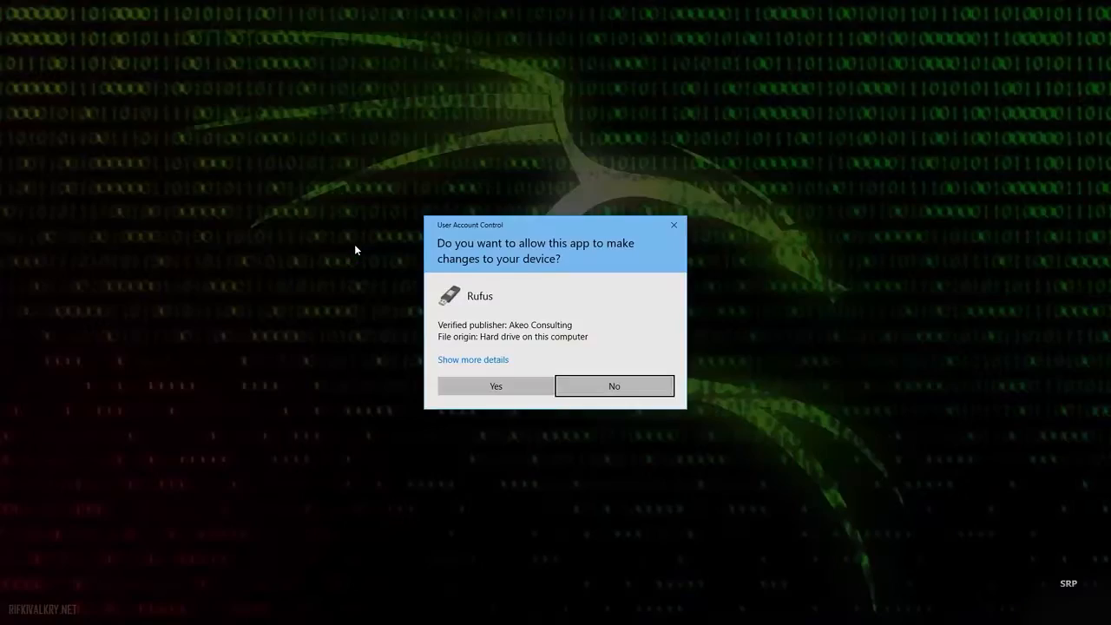
{"action": "left_click", "coordinate": [507, 387]}
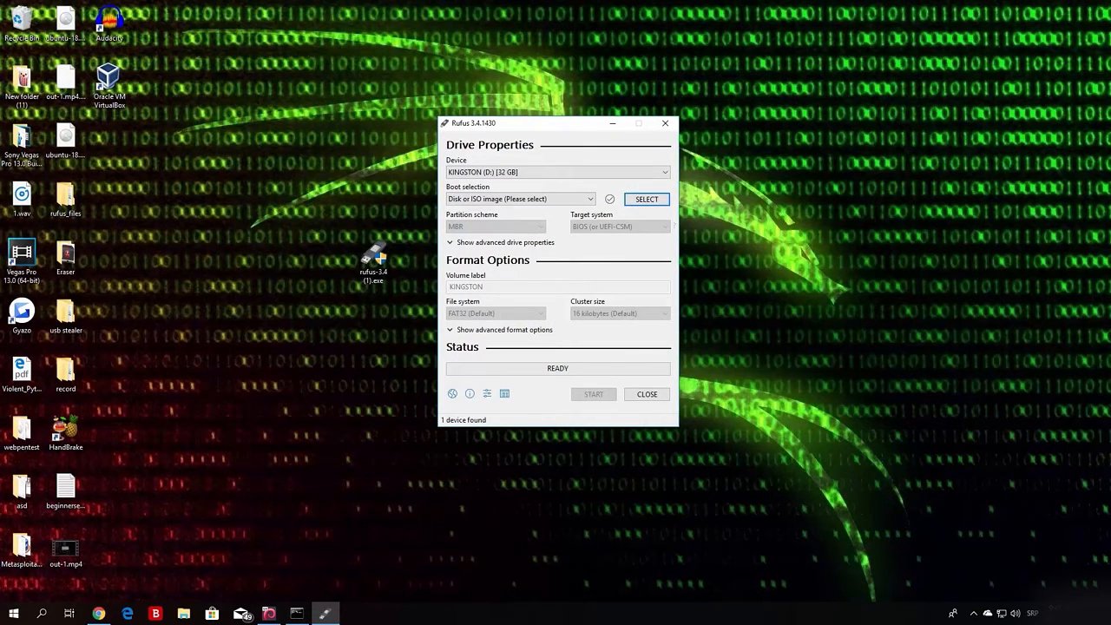
{"action": "left_click_drag", "start_coordinate": [570, 130], "coordinate": [223, 176]}
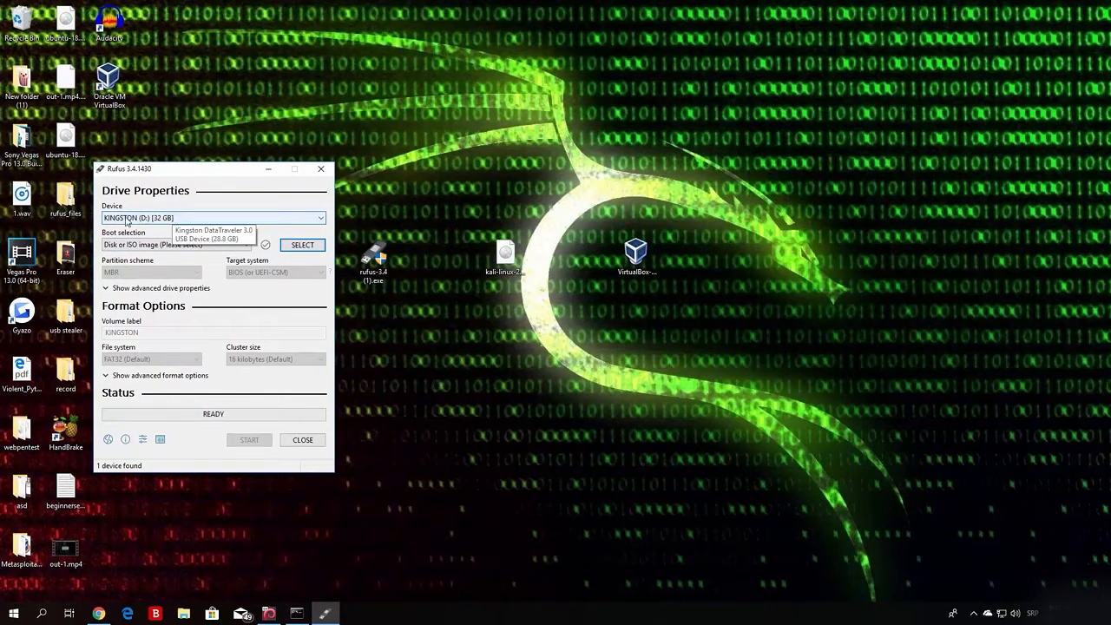
- Choose KINGSTON (D:) [32 GB] as the target device and Disk or ISO image as the boot selection
{"action": "left_click", "coordinate": [204, 218]}
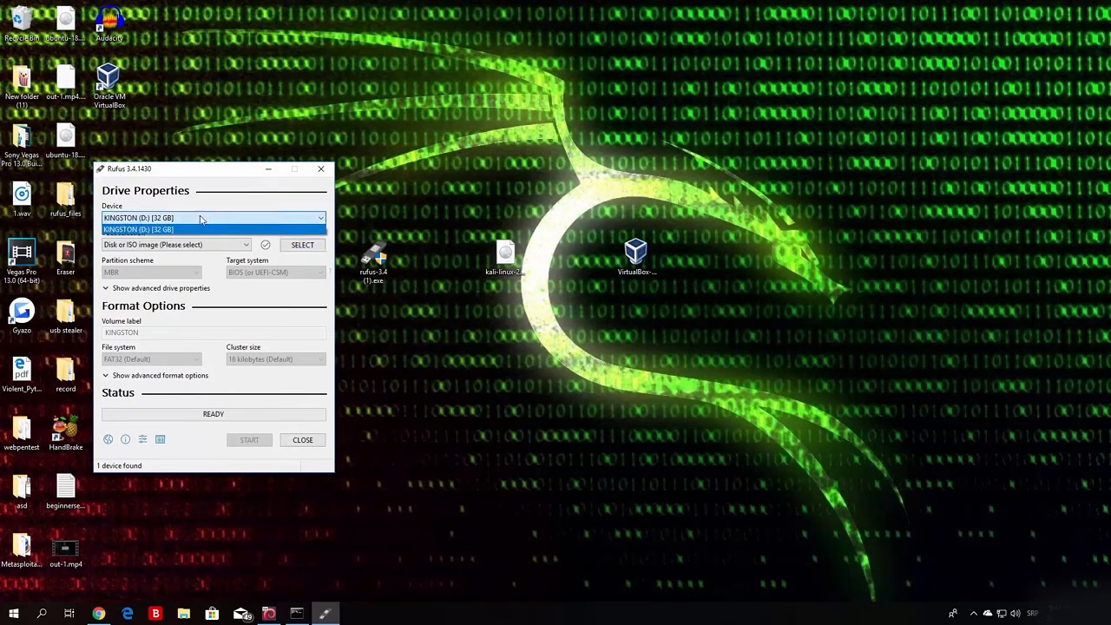
{"action": "left_click", "coordinate": [154, 230]}
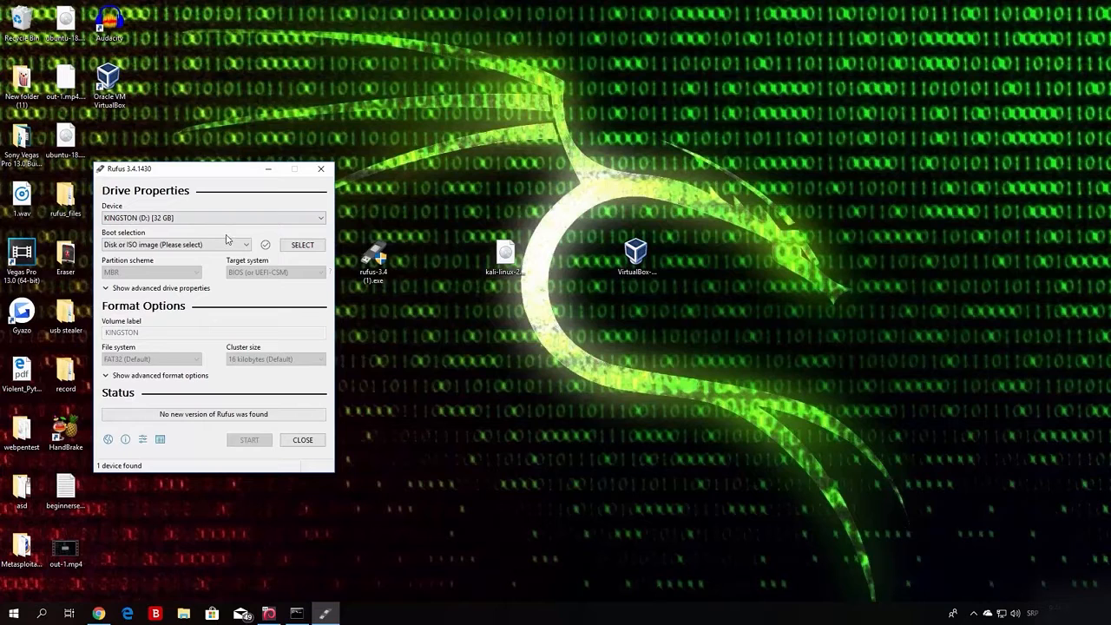
{"action": "left_click", "coordinate": [201, 246]}
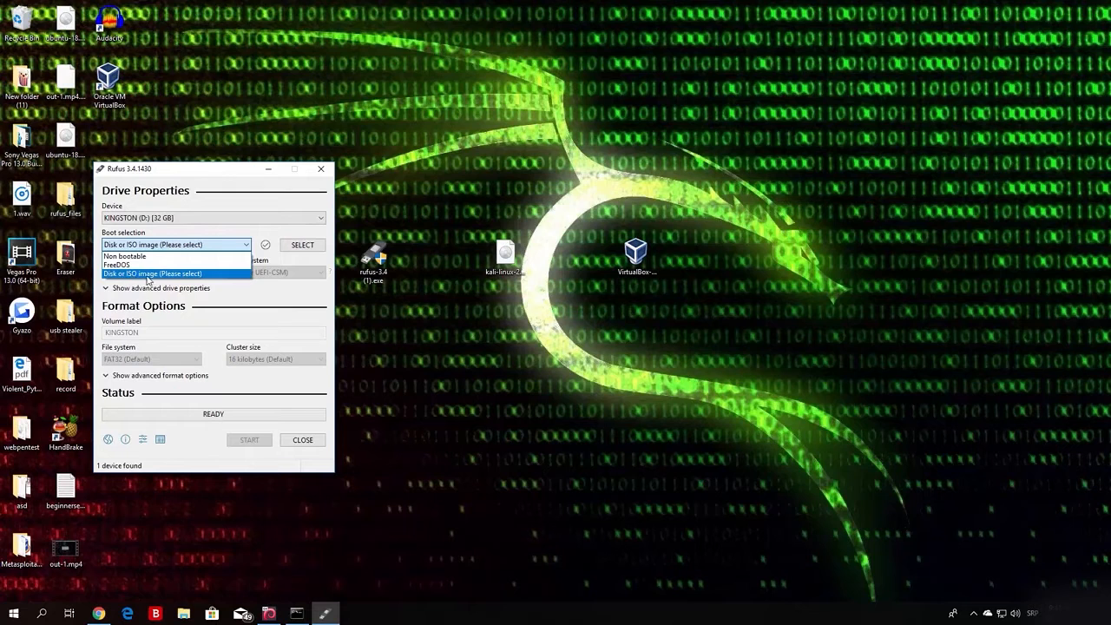
{"action": "left_click", "coordinate": [154, 276]}
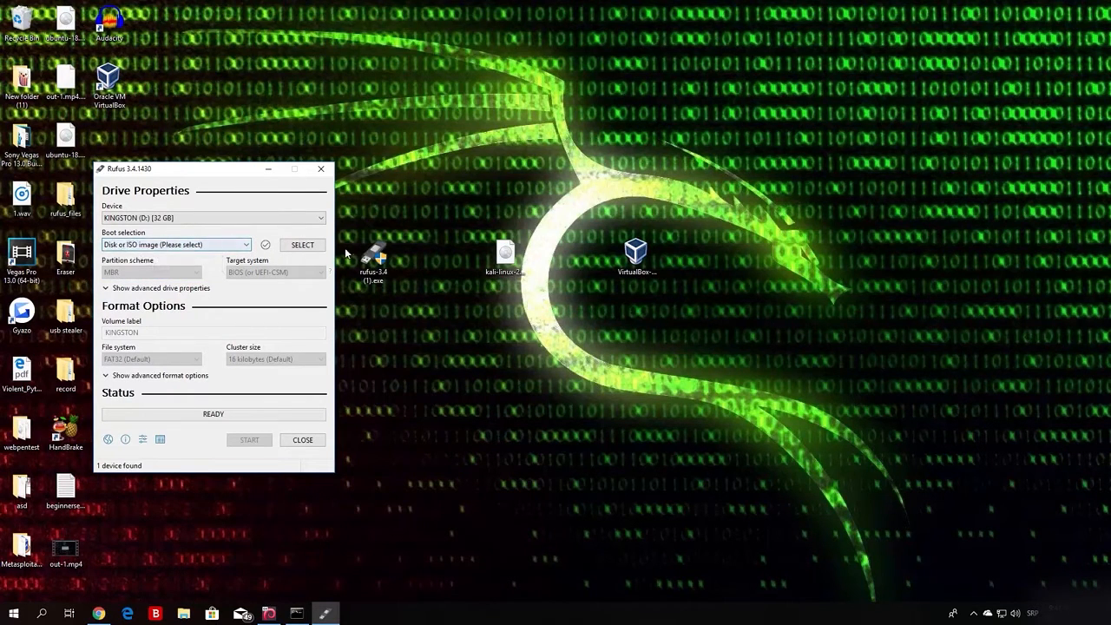
- Load kali-linux-2018.4-amd64.iso from the Desktop folder as the boot image
{"action": "left_click", "coordinate": [295, 247]}
{"action": "left_click", "coordinate": [142, 317]}
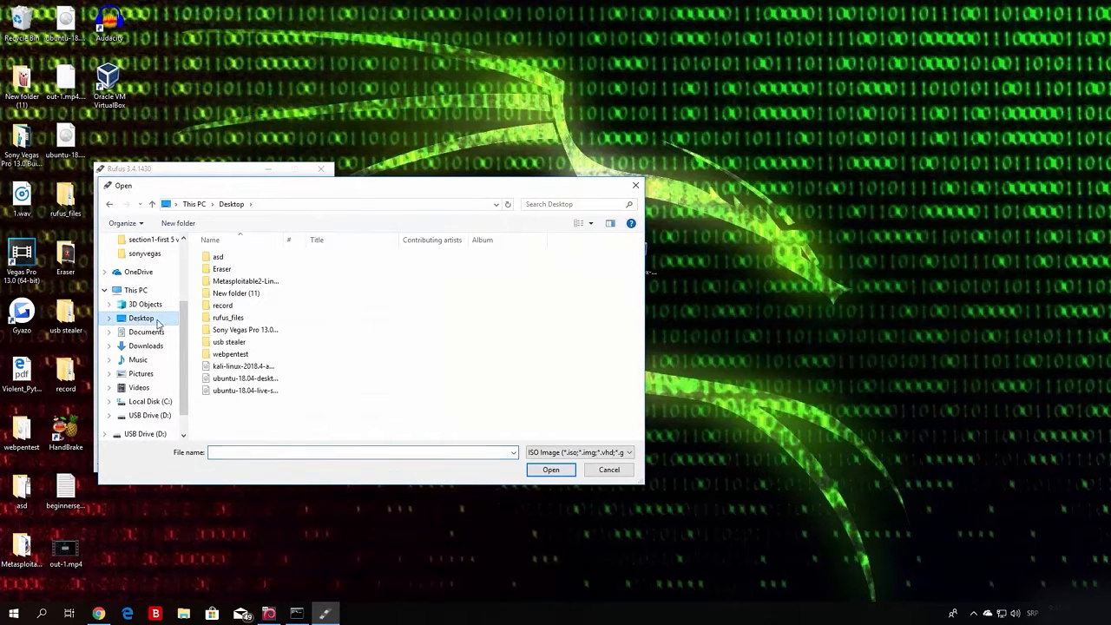
{"action": "left_click", "coordinate": [241, 367]}
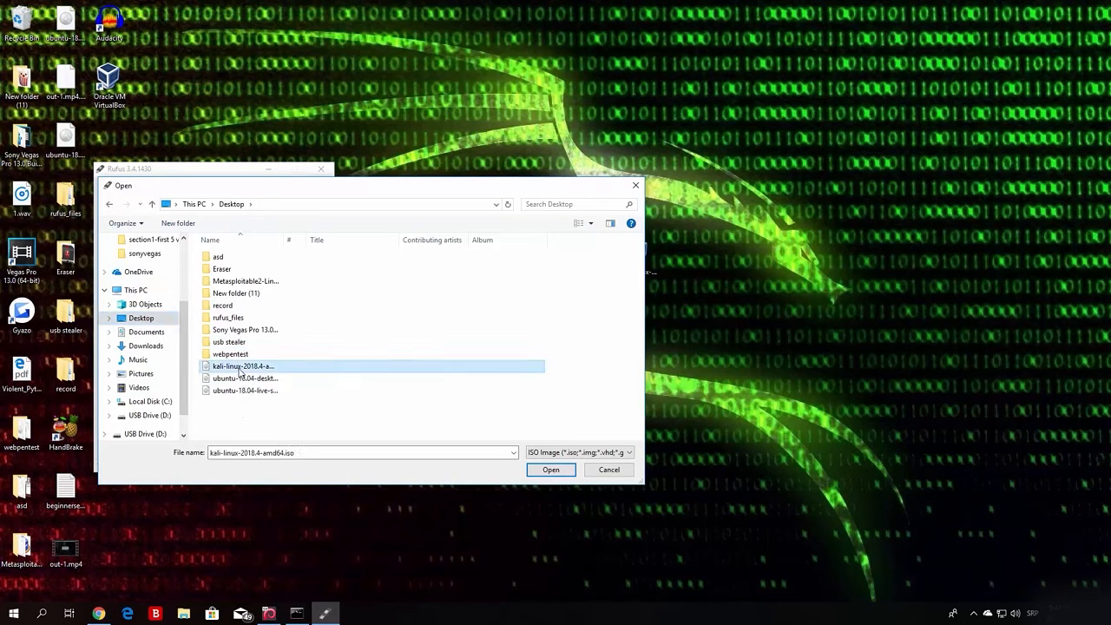
{"action": "left_click", "coordinate": [552, 469]}
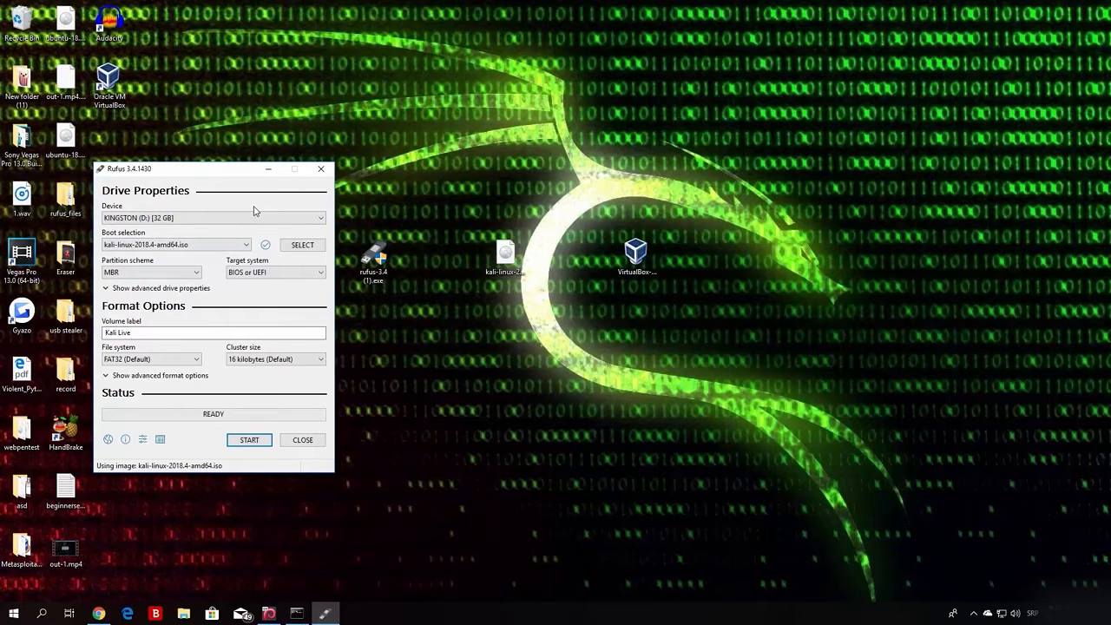
- Start writing the USB drive, accepting the Syslinux file download, ISO Image mode (Recommended), and the erasure of all data on KINGSTON (D:)
{"action": "left_click", "coordinate": [262, 446]}
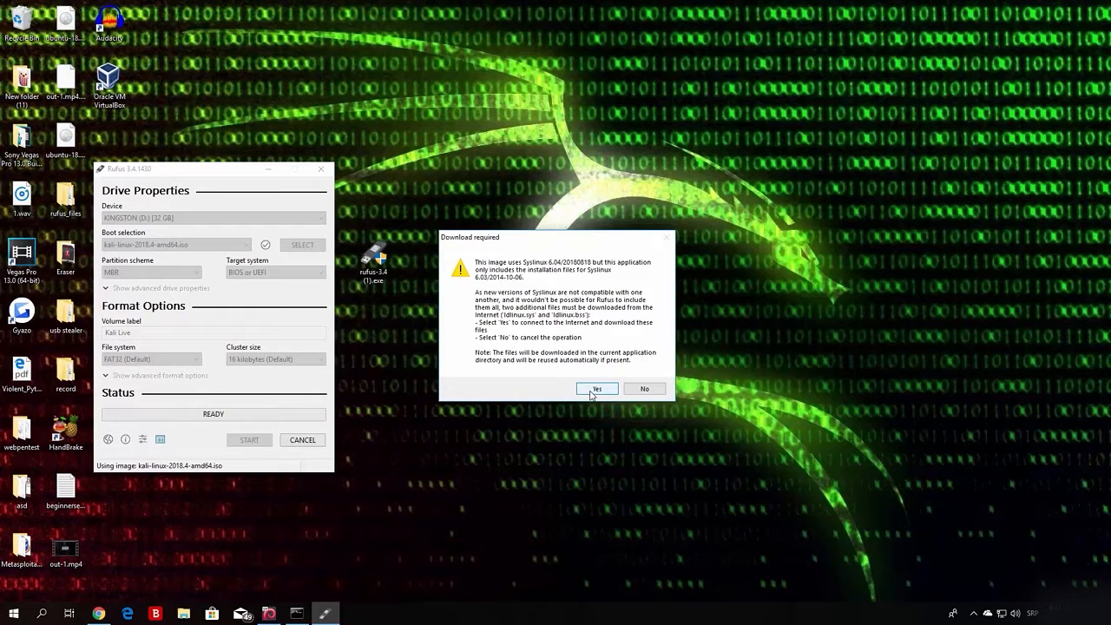
{"action": "left_click", "coordinate": [596, 389]}
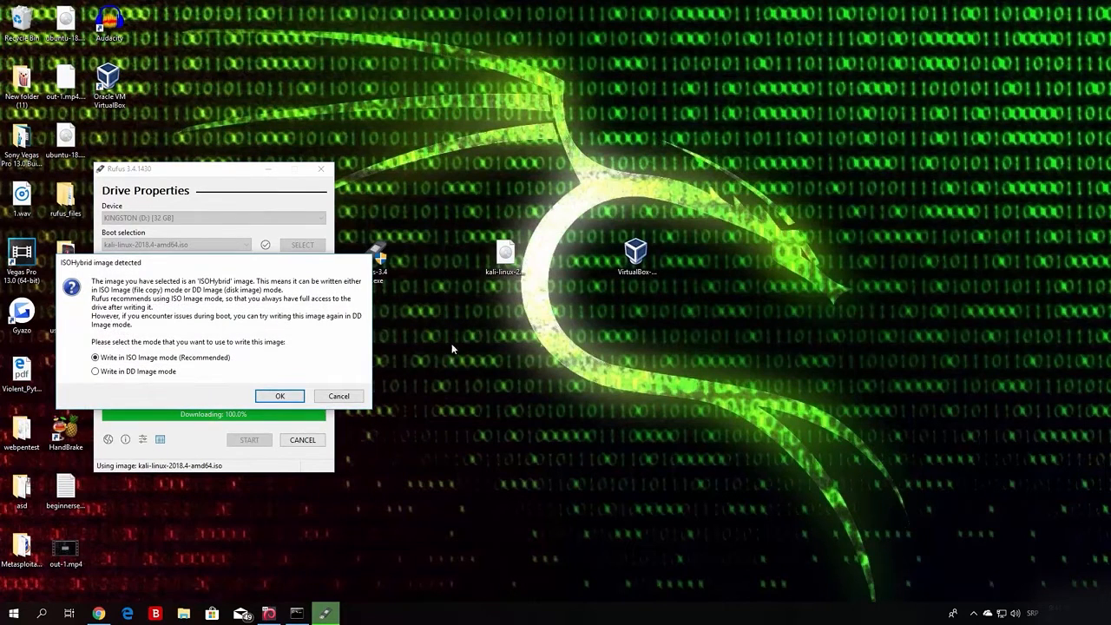
{"action": "left_click_drag", "start_coordinate": [199, 264], "coordinate": [504, 211]}
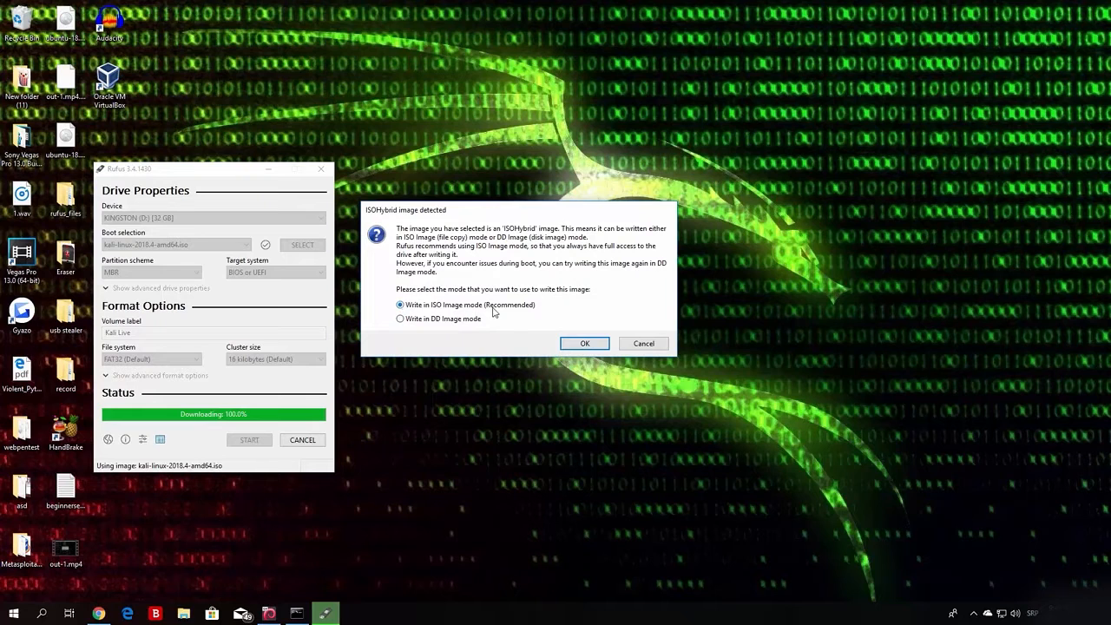
{"action": "left_click", "coordinate": [597, 343]}
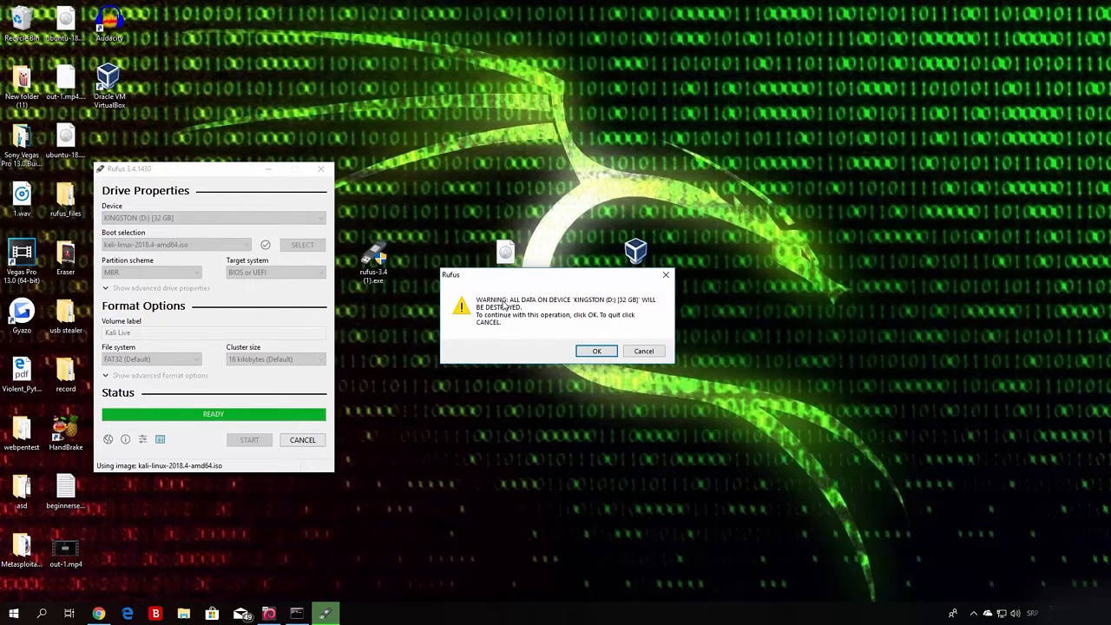
{"action": "left_click", "coordinate": [598, 352]}
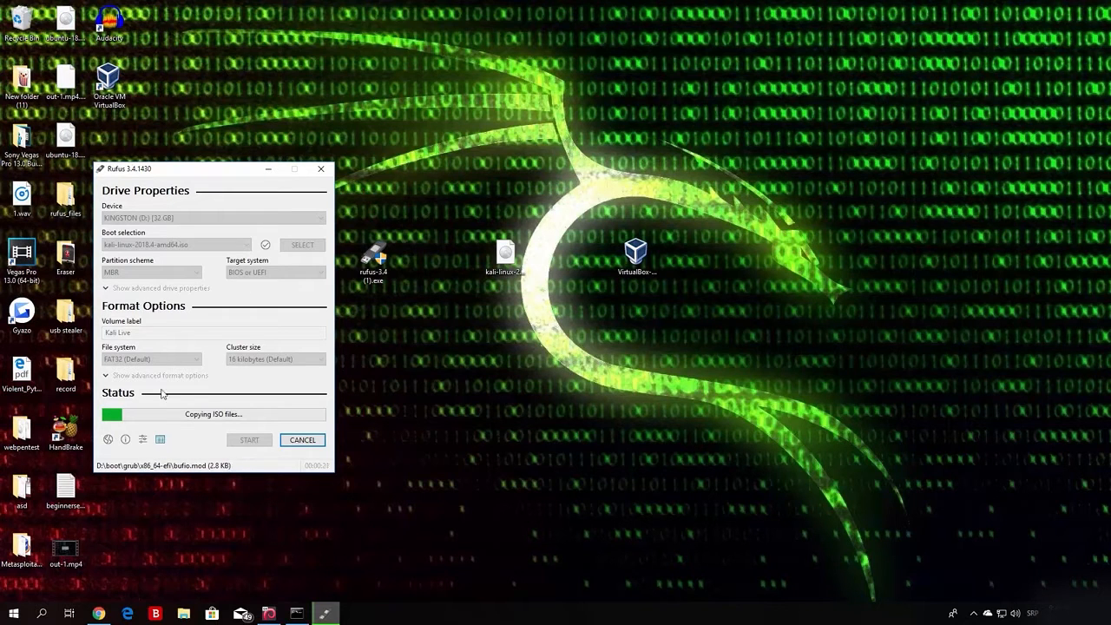
- Clear the Rufus window away from the desktop icons, then place the ubuntu-18.04-desktop-amd64.iso icon beside the Rufus icon and the Kali ISO icon below it
{"action": "left_click_drag", "start_coordinate": [217, 171], "coordinate": [732, 126]}
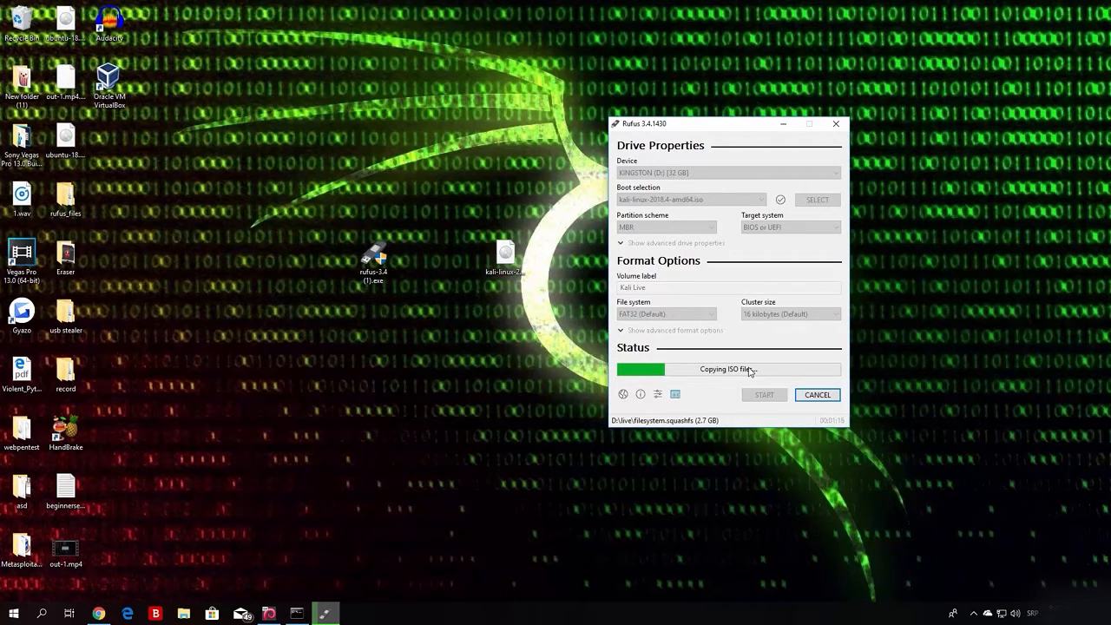
{"action": "left_click", "coordinate": [66, 139]}
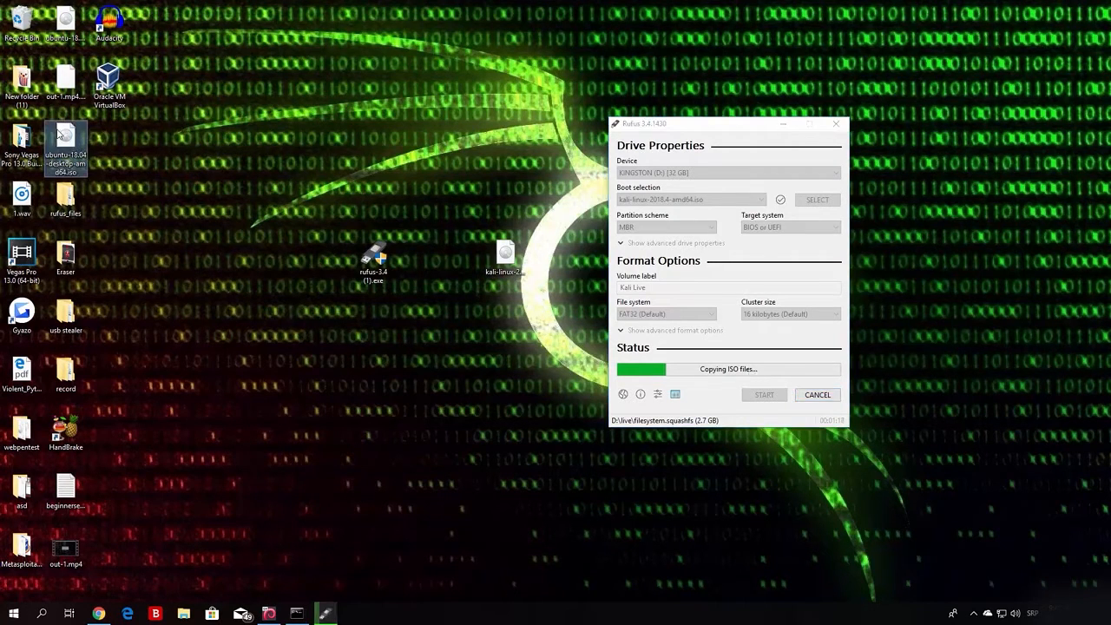
{"action": "mouse_move", "coordinate": [65, 135]}
{"action": "left_mouse_down"}
{"action": "mouse_move", "coordinate": [229, 254]}
{"action": "mouse_move", "coordinate": [473, 285]}
{"action": "mouse_move", "coordinate": [464, 276]}
{"action": "left_mouse_up"}
{"action": "left_click_drag", "start_coordinate": [527, 325], "coordinate": [417, 187]}
{"action": "left_click", "coordinate": [434, 208]}
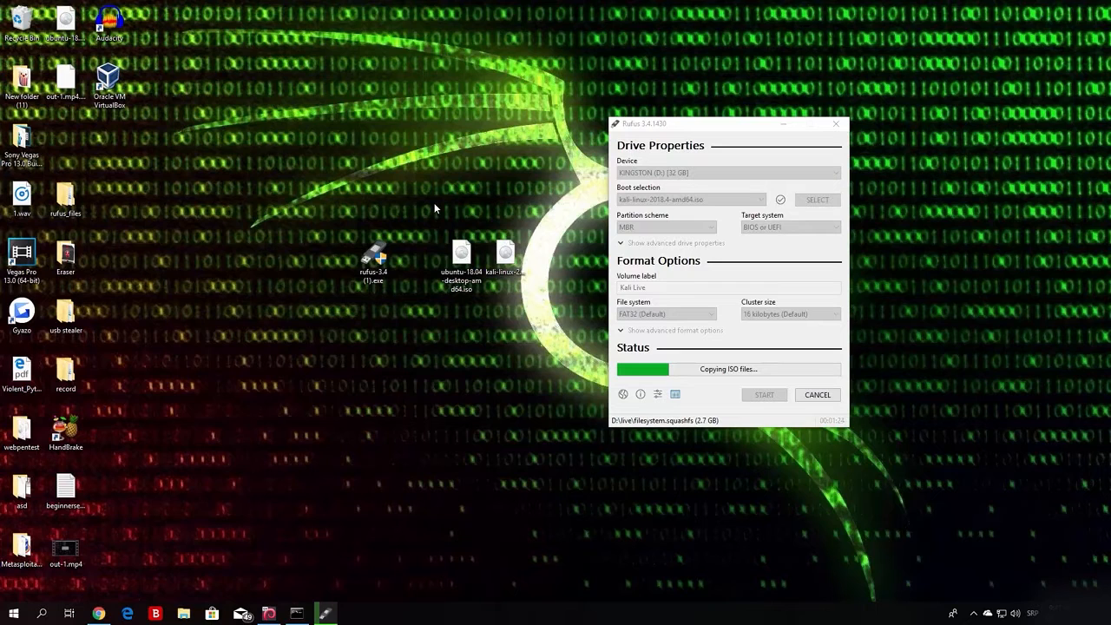
{"action": "left_click_drag", "start_coordinate": [434, 205], "coordinate": [539, 309]}
{"action": "left_click", "coordinate": [537, 321]}
{"action": "left_click", "coordinate": [503, 264]}
{"action": "left_click_drag", "start_coordinate": [503, 264], "coordinate": [468, 382]}
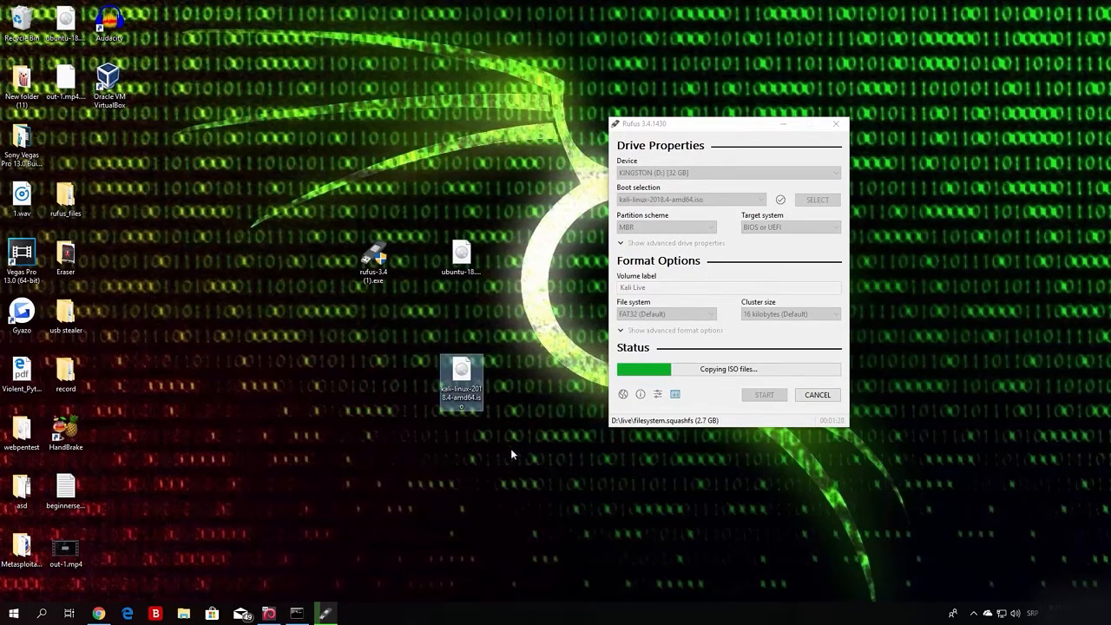
{"action": "left_click_drag", "start_coordinate": [513, 460], "coordinate": [417, 333]}
{"action": "left_click", "coordinate": [497, 432]}
{"action": "left_click_drag", "start_coordinate": [536, 454], "coordinate": [385, 309]}
{"action": "left_click", "coordinate": [365, 338]}
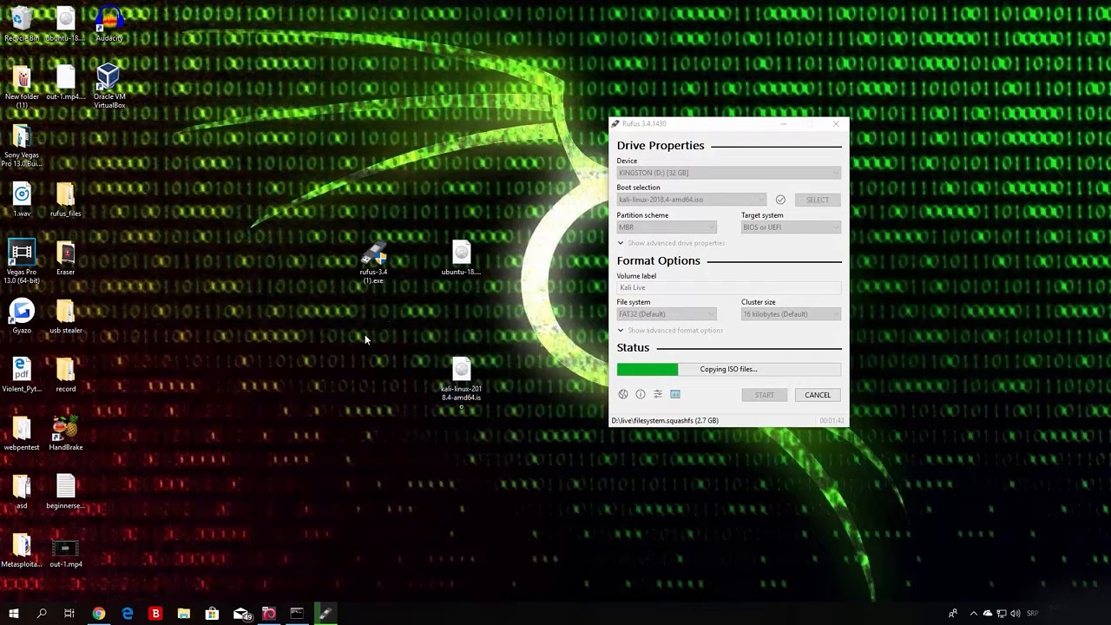